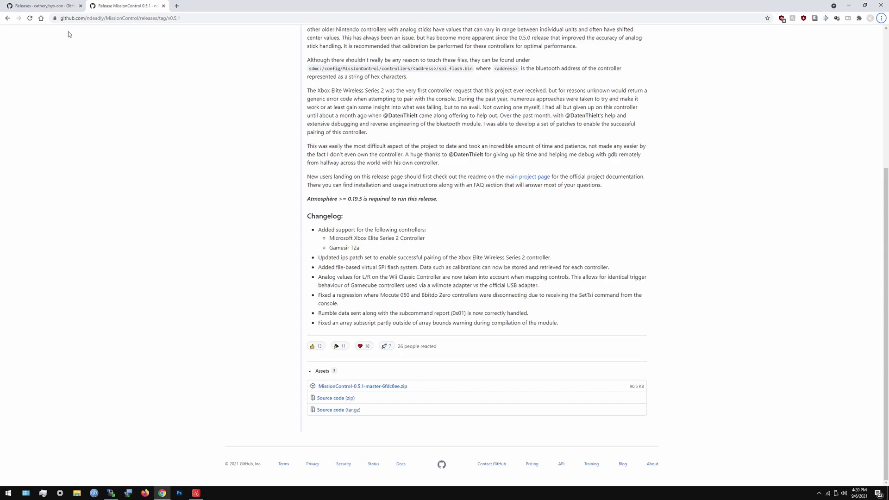
Switch back to the MissionControl 0.5.1 release tab and view the top of the page.
left_click(44, 6)
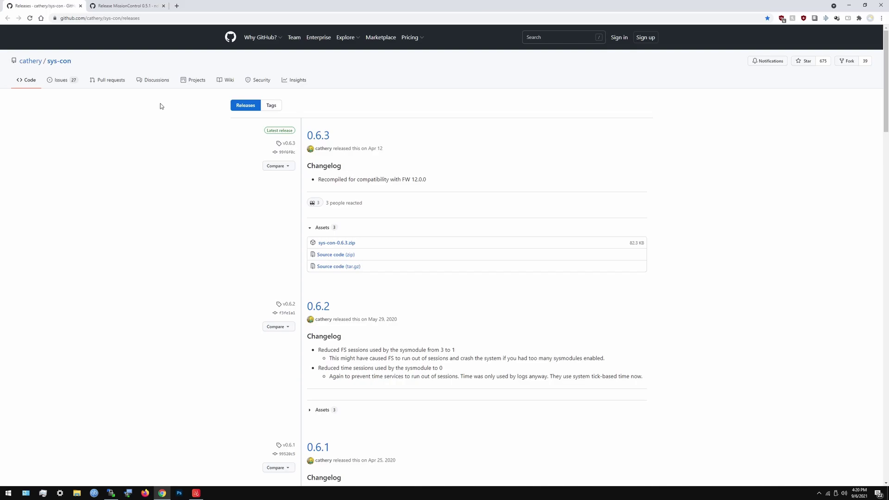
key("ctrl+Tab")
scroll(170, 154, "up", 5)
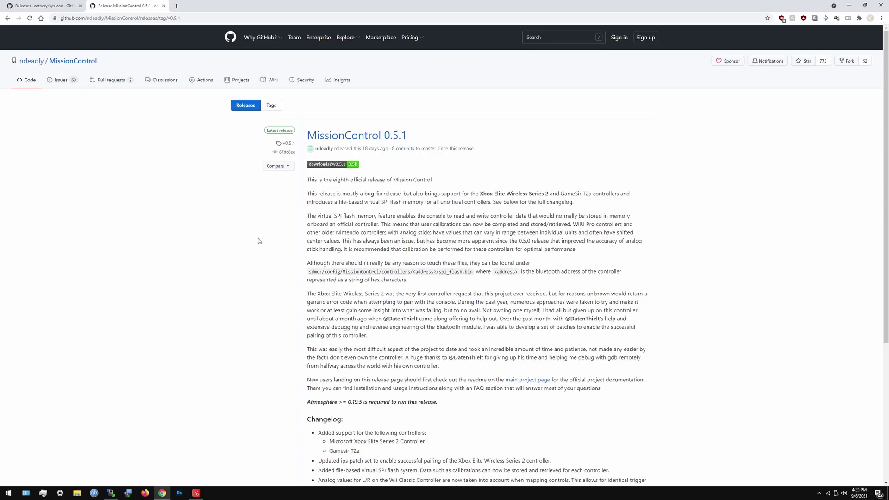
scroll(261, 245, "down", 1)
scroll(262, 244, "down", 3)
scroll(273, 315, "up", 4)
Open the MissionControl repository and scroll its README through supported controllers, requirements and installation.
left_click(67, 62)
scroll(321, 240, "down", 15)
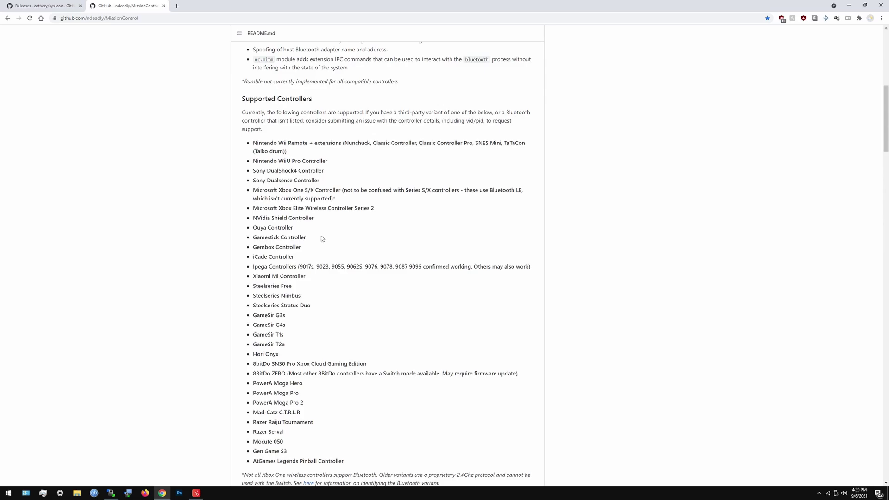
scroll(321, 238, "down", 2)
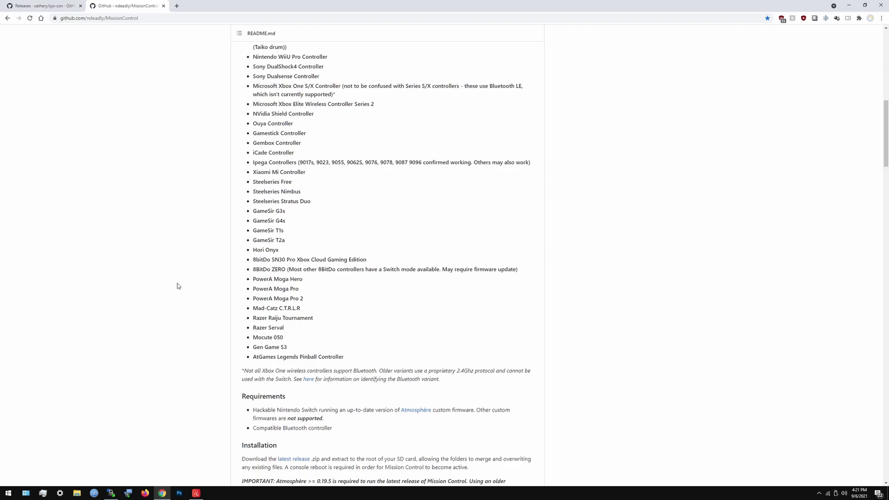
scroll(194, 283, "down", 3)
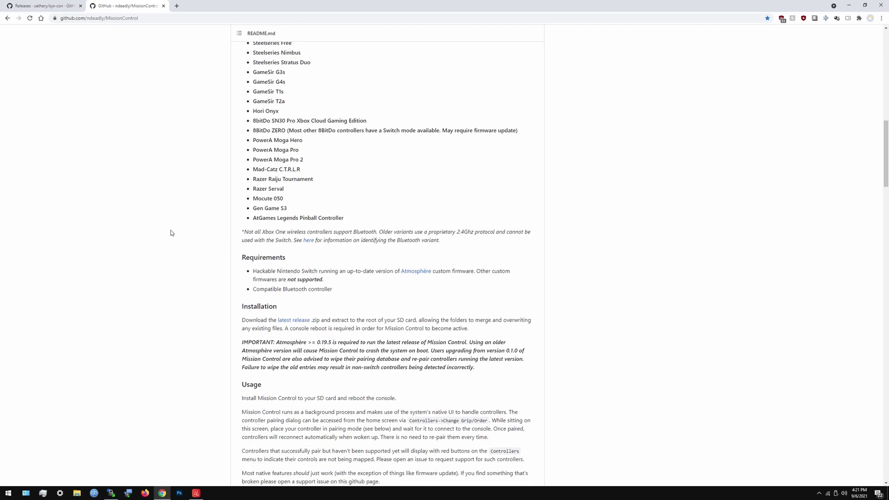
Open the sys-con repository, go to release 0.6.3 and download sys-con-0.6.3.zip.
left_click(83, 3)
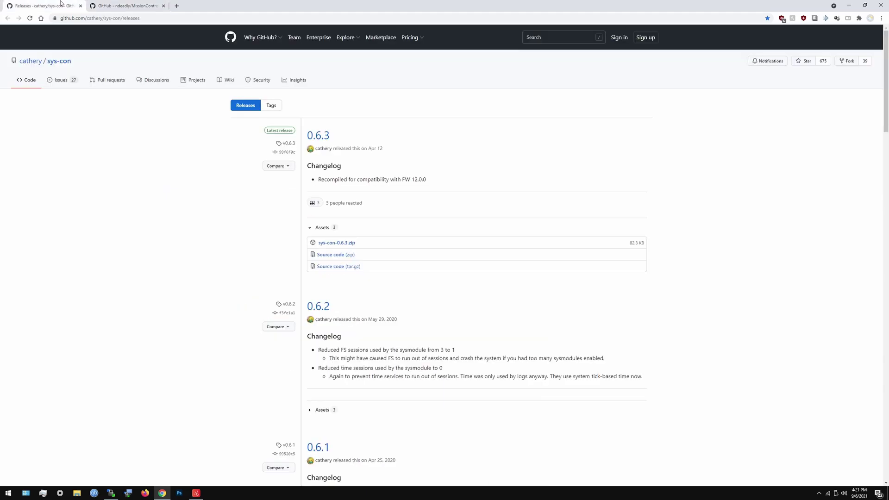
left_click(68, 66)
scroll(165, 139, "down", 5)
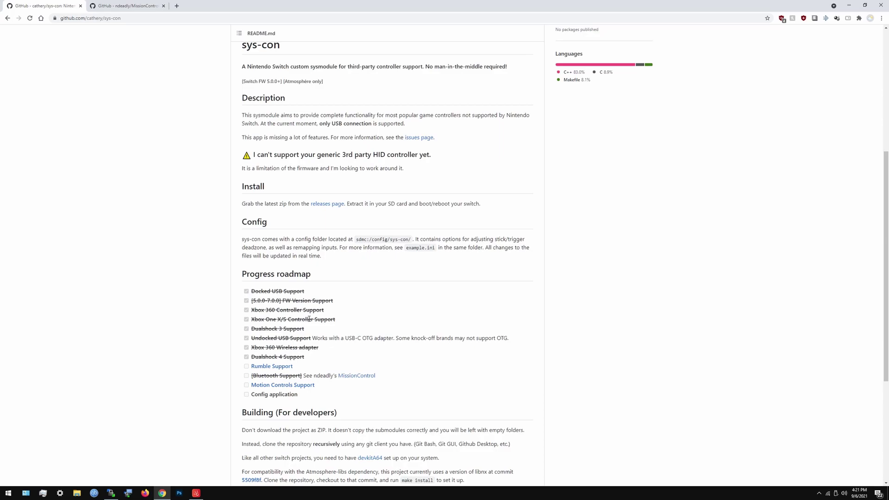
scroll(295, 337, "down", 5)
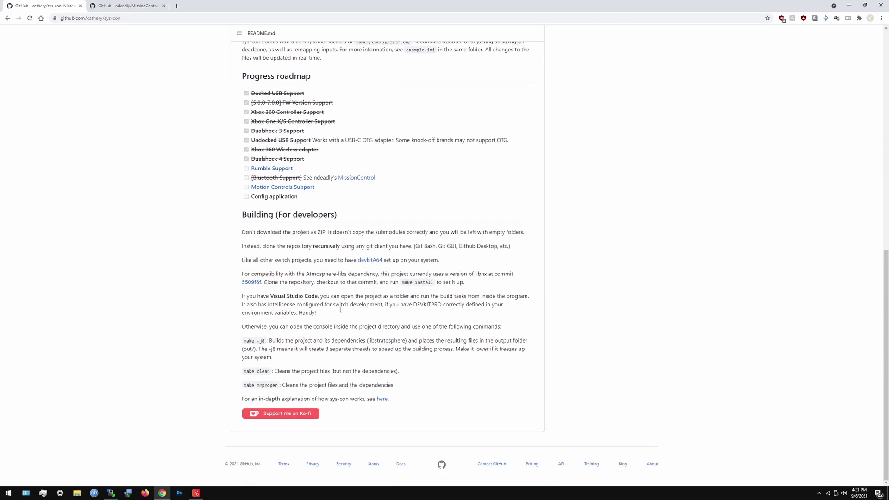
scroll(337, 273, "up", 10)
scroll(337, 273, "up", 1)
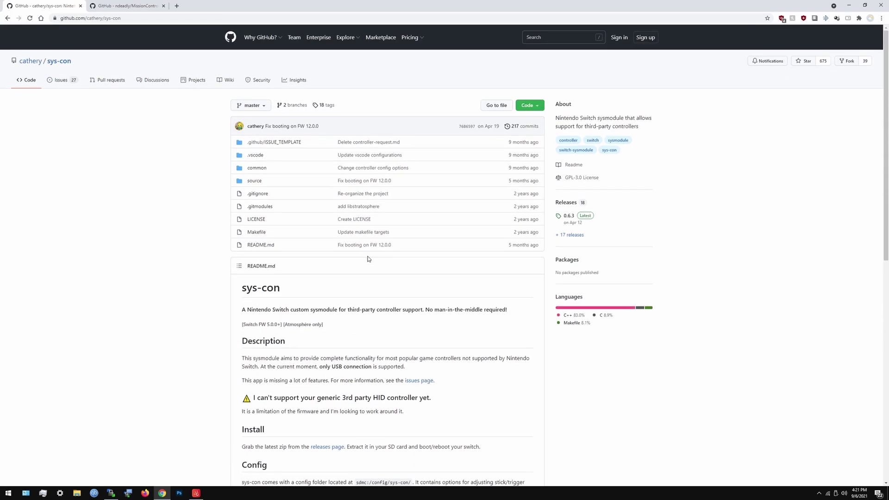
left_click(574, 217)
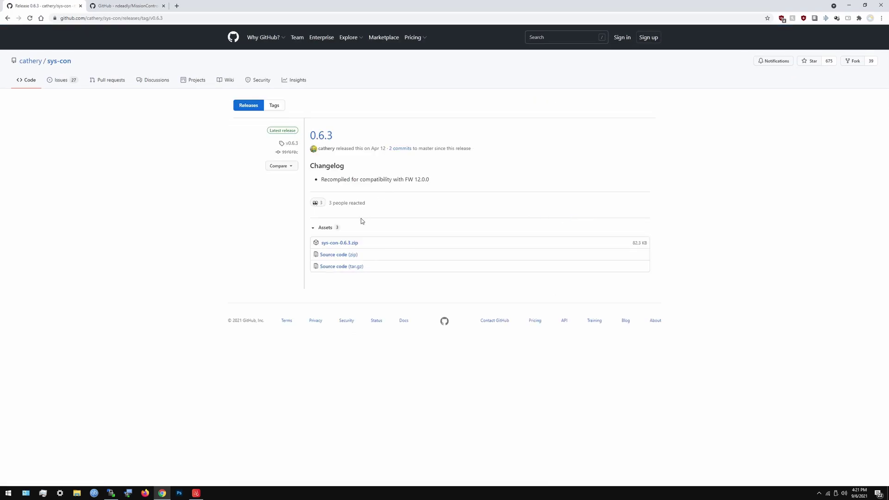
left_click(355, 245)
left_click(40, 473)
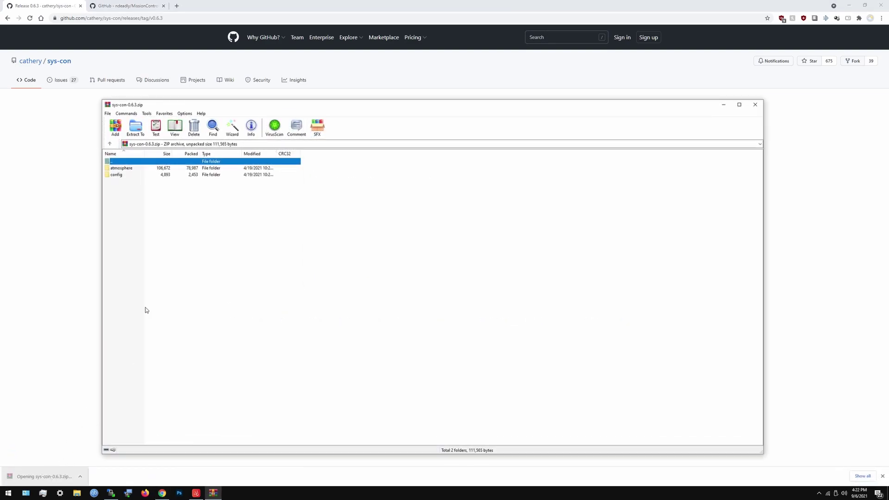
double_click(126, 168)
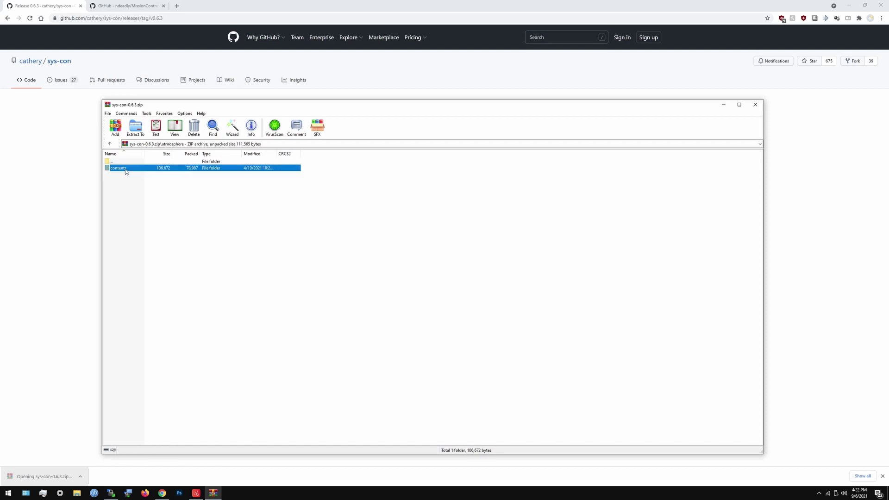
double_click(126, 169)
double_click(125, 168)
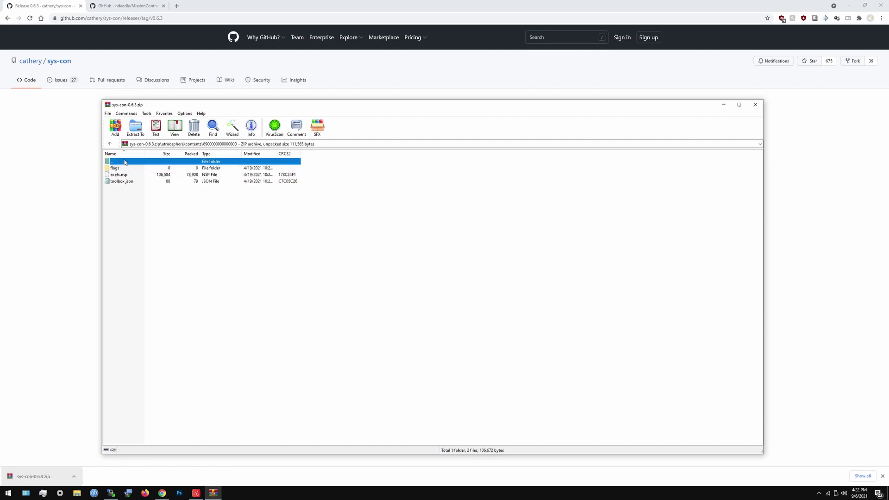
double_click(125, 162)
double_click(125, 163)
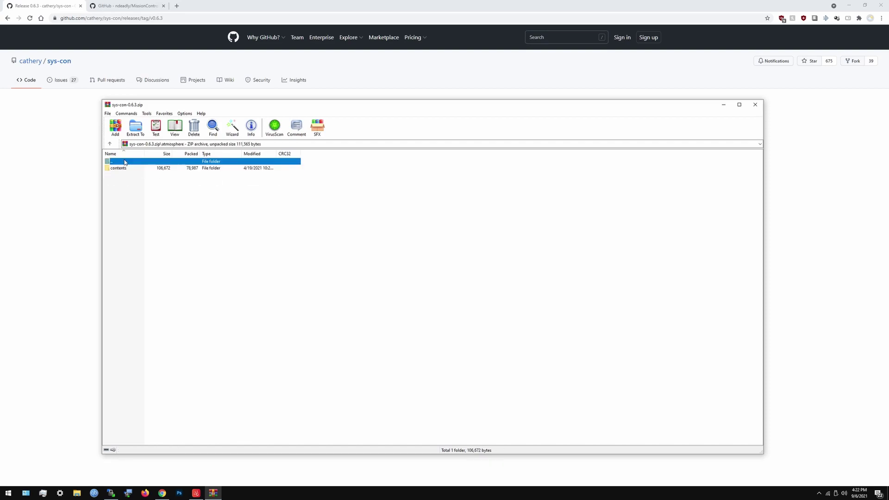
double_click(125, 162)
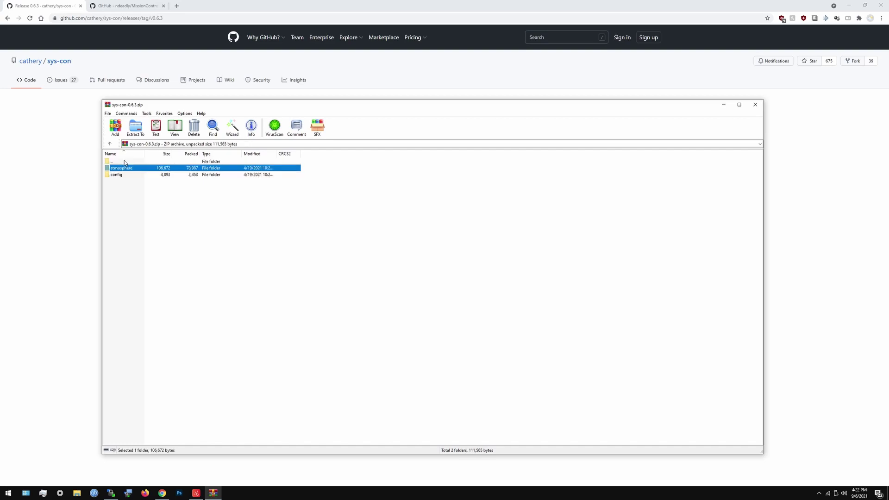
Open config\sys-con and widen the Name column to read the seven .ini file names.
double_click(124, 174)
double_click(125, 169)
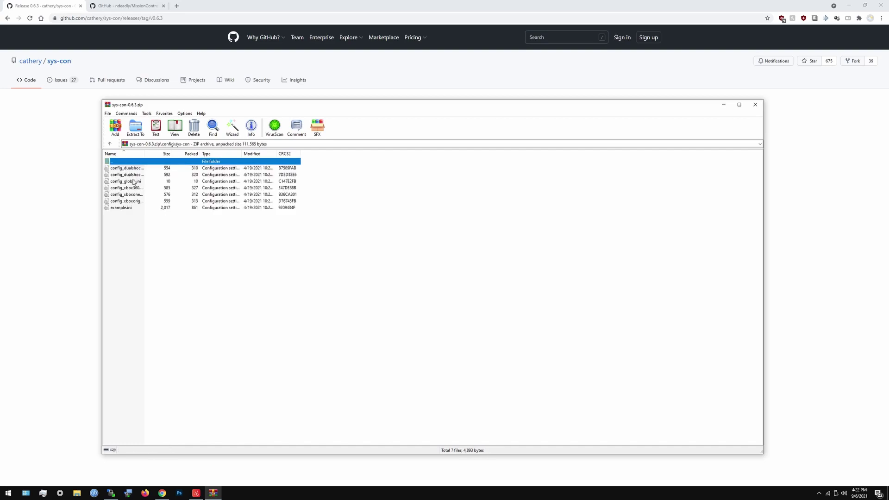
left_click_drag(144, 153, 192, 161)
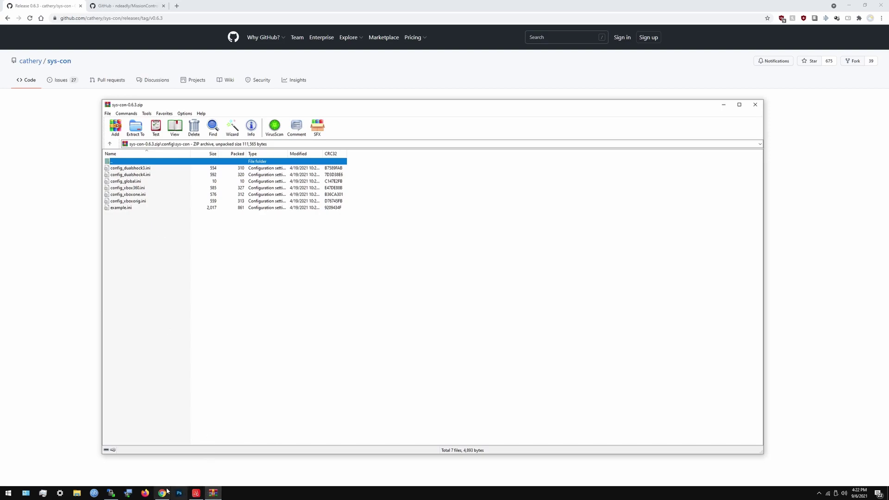
In WinSCP, browse the Switch's /config and /config/MissionControl folders, then return to the root.
left_click(111, 494)
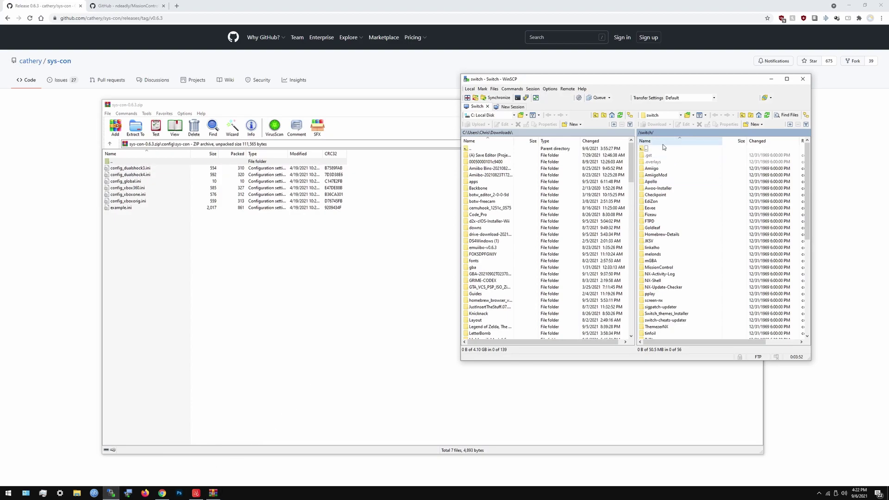
double_click(660, 148)
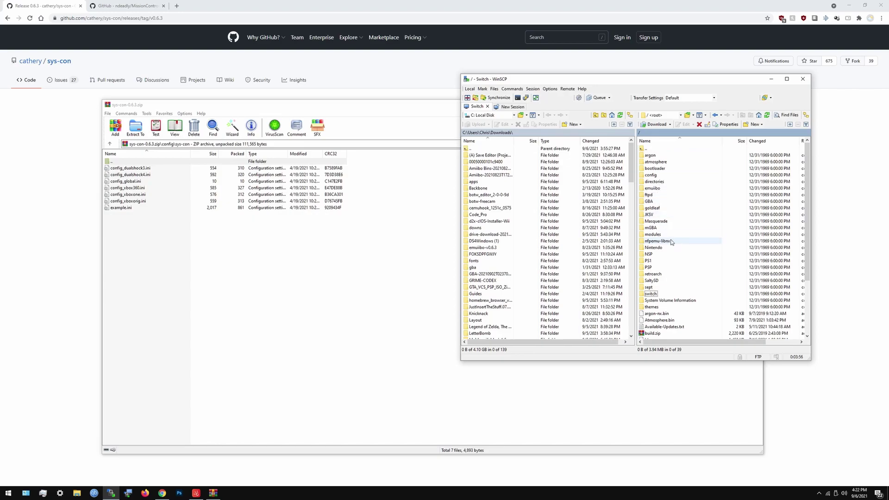
double_click(663, 174)
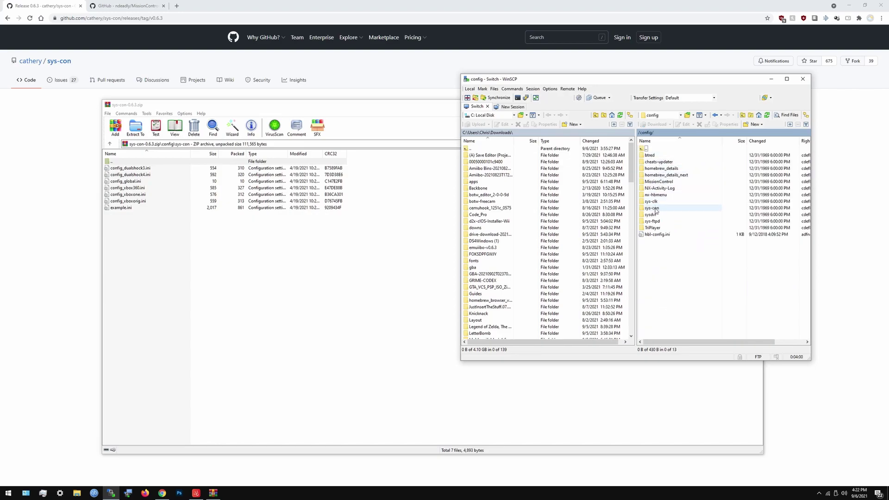
double_click(661, 182)
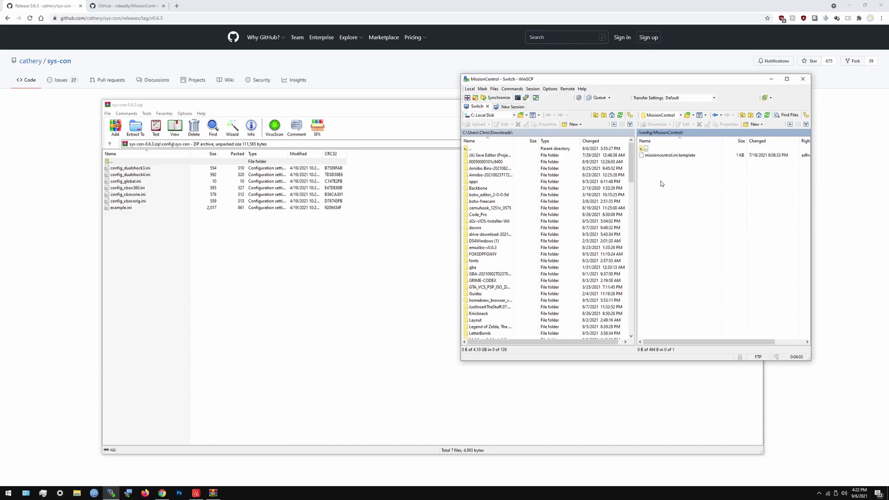
double_click(658, 149)
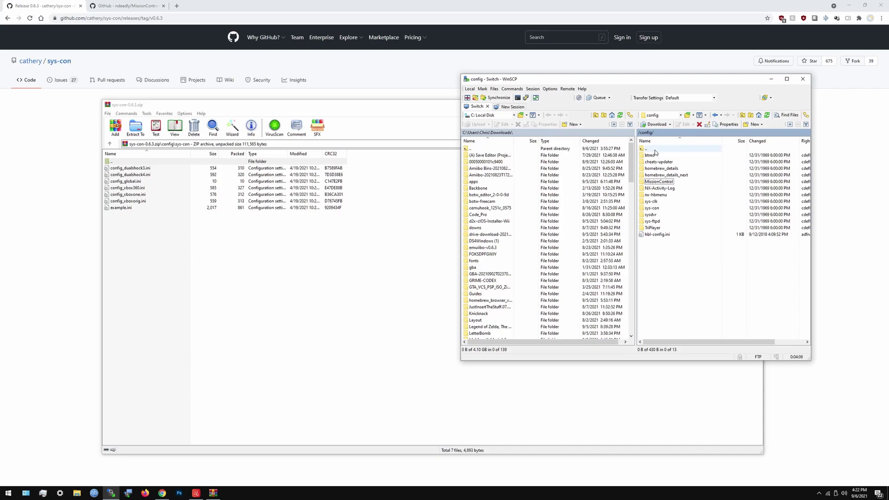
double_click(657, 149)
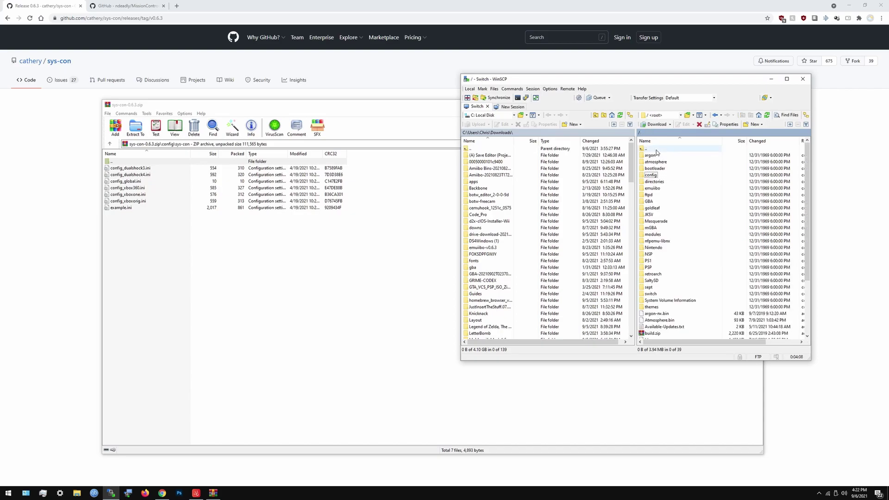
left_click(646, 149)
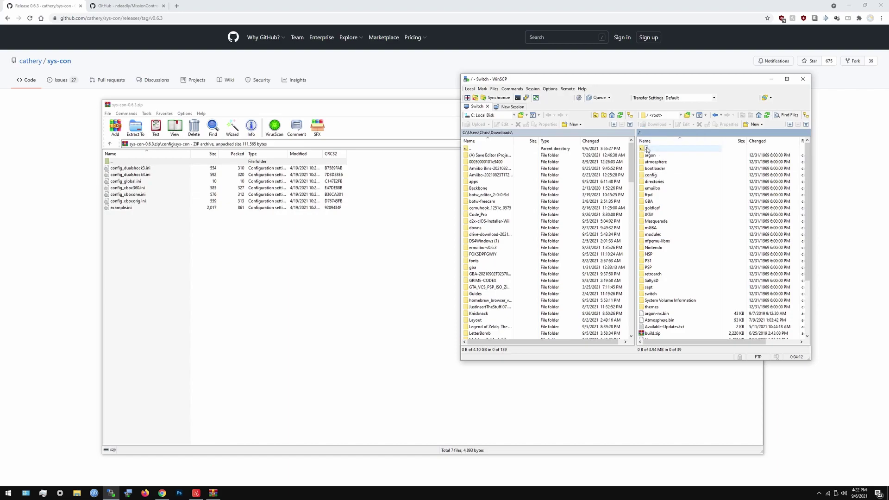
Download MissionControl-0.5.1-master-6fdc8ee.zip from the v0.5.1 release page and open it in WinRAR.
left_click(771, 81)
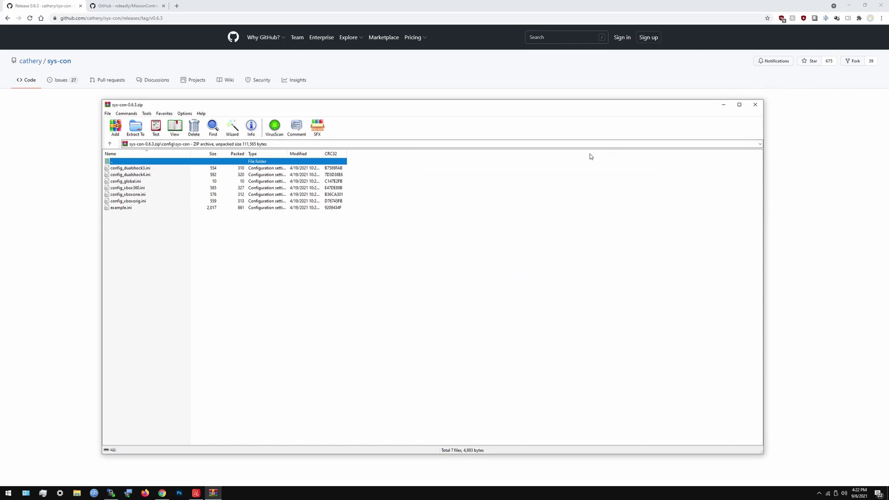
left_click(723, 105)
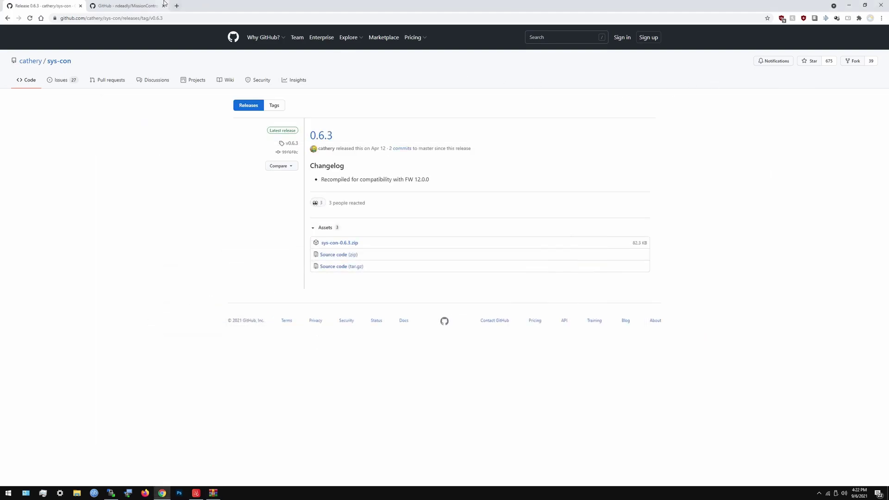
left_click(126, 6)
scroll(292, 140, "up", 15)
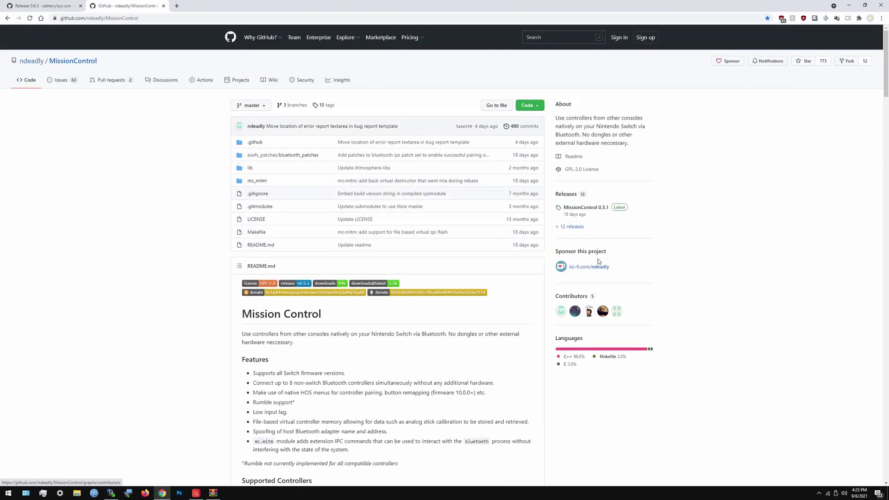
left_click(587, 209)
scroll(378, 264, "down", 15)
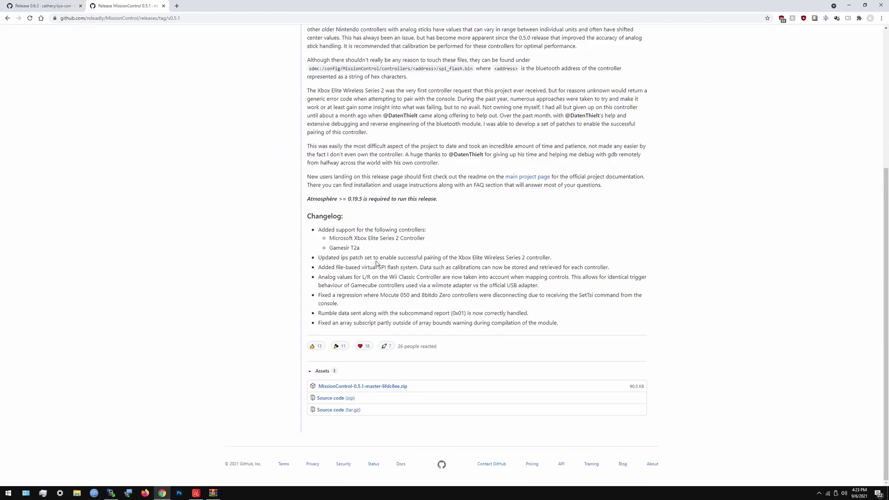
left_click(387, 387)
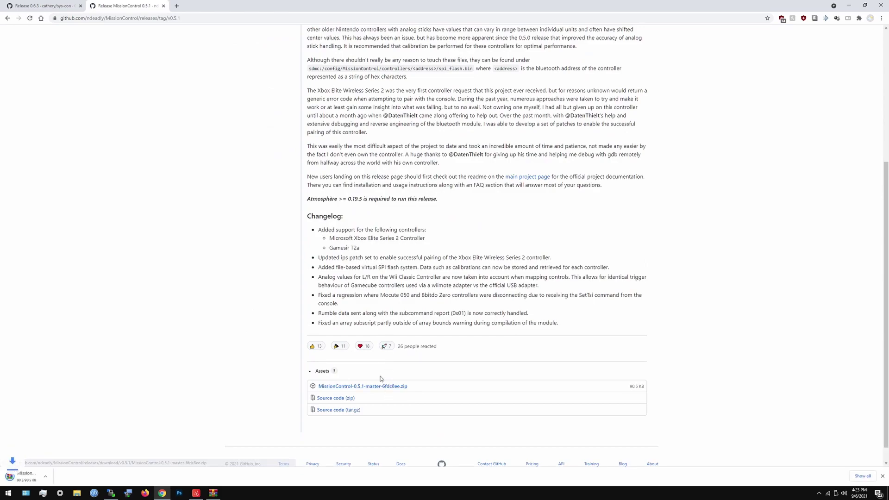
left_click(53, 477)
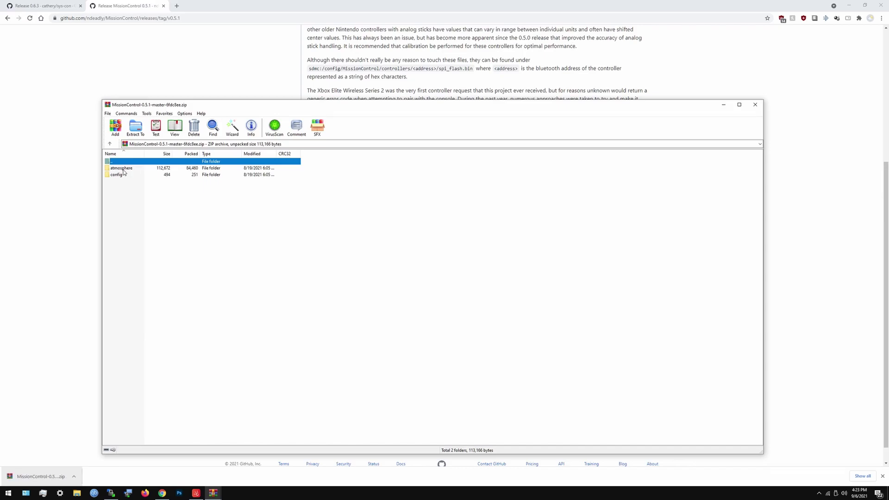
Inspect the archive's config\MissionControl\controllers folder, then return to the archive root.
double_click(118, 175)
left_click(120, 170)
double_click(121, 171)
double_click(123, 170)
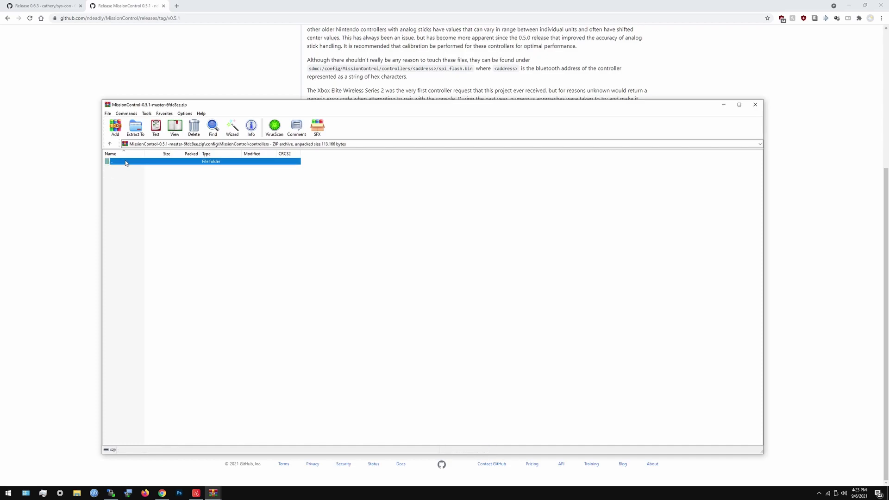
double_click(125, 162)
double_click(125, 161)
double_click(124, 162)
Inspect atmosphere\exefs_patches\bluetooth_patches, then select both atmosphere and config at the root.
double_click(125, 167)
left_click(127, 175)
double_click(127, 175)
double_click(125, 168)
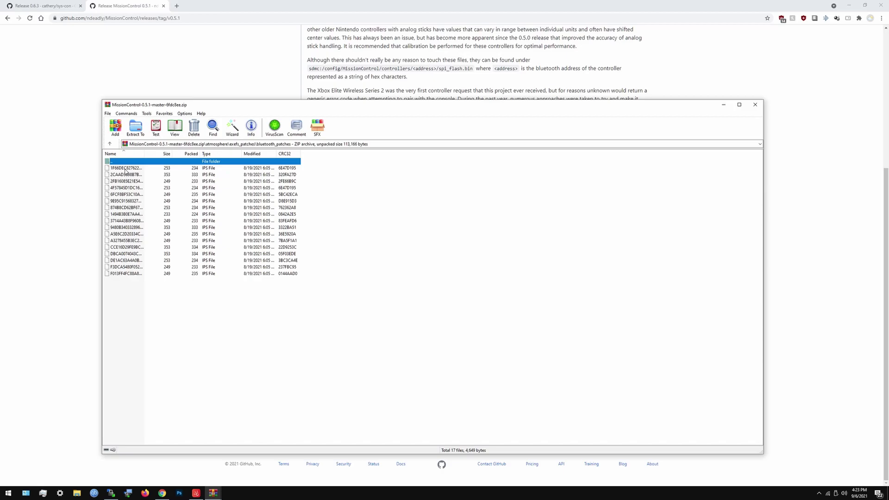
double_click(115, 162)
double_click(114, 162)
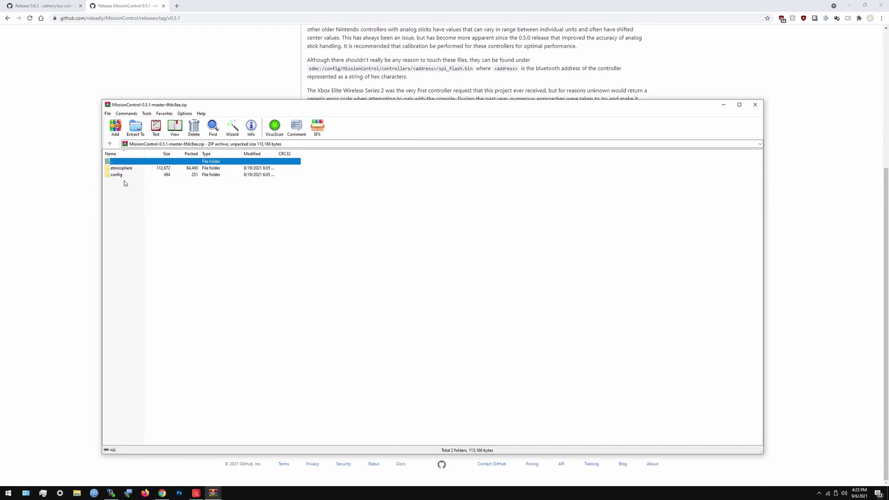
key("ctrl+a")
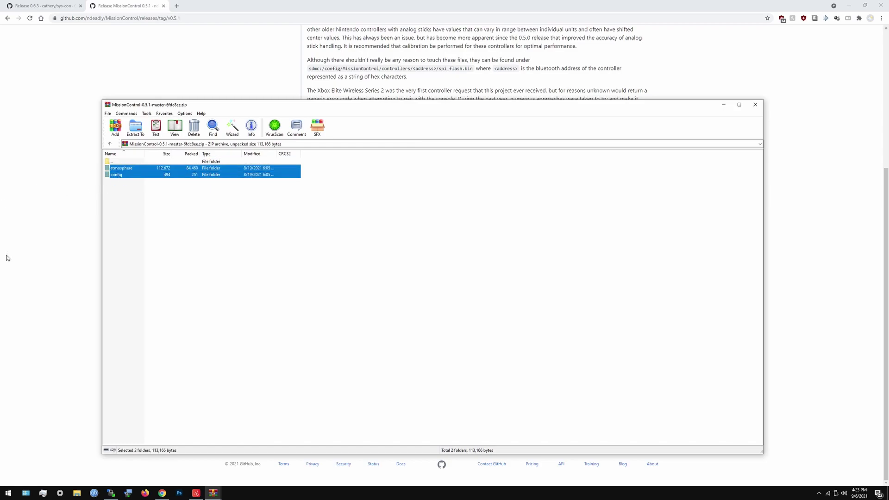
left_click(111, 493)
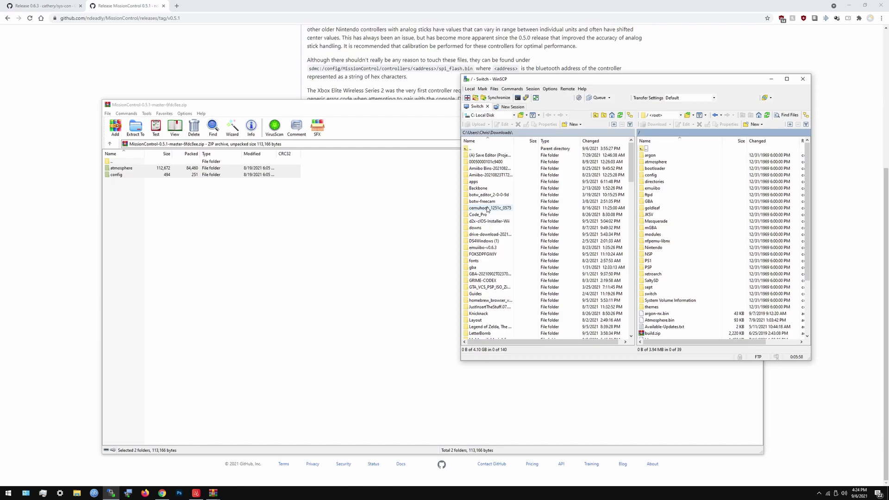
Bring Genki Arcade forward, then minimise it to reveal the MissionControl archive.
left_click(196, 493)
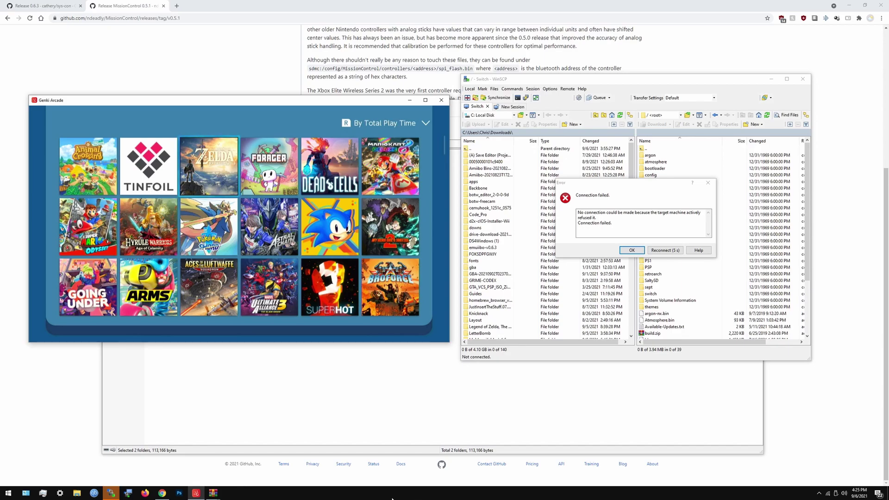
left_click(409, 100)
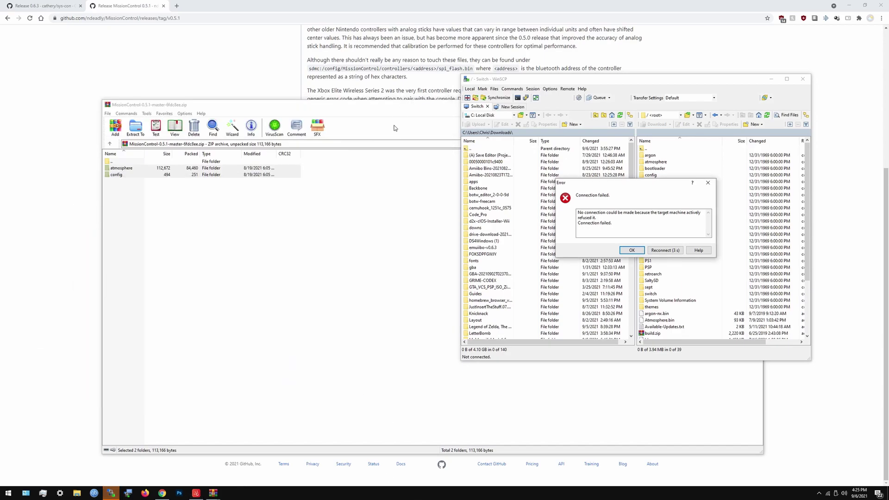
Browse the archive's atmosphere\contents title-ID folder, then go up to the Downloads folder.
double_click(121, 168)
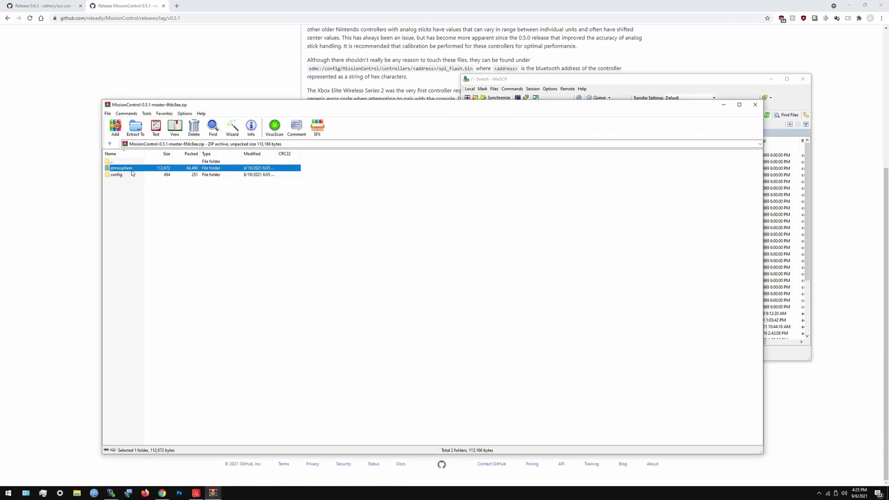
double_click(115, 168)
double_click(116, 169)
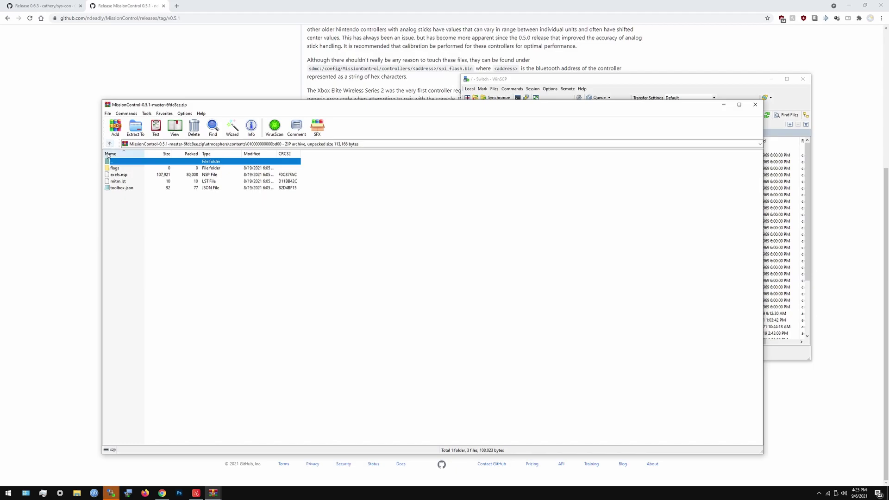
left_click(109, 146)
left_click(110, 147)
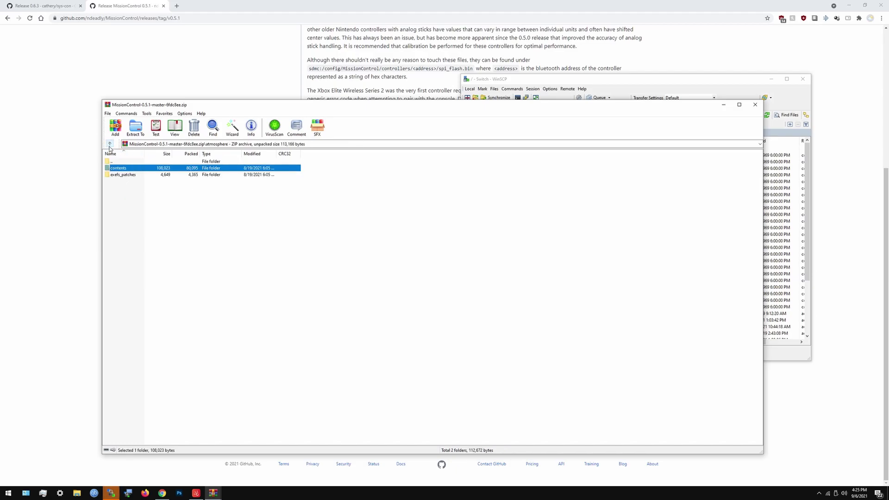
left_click(109, 147)
left_click(109, 147)
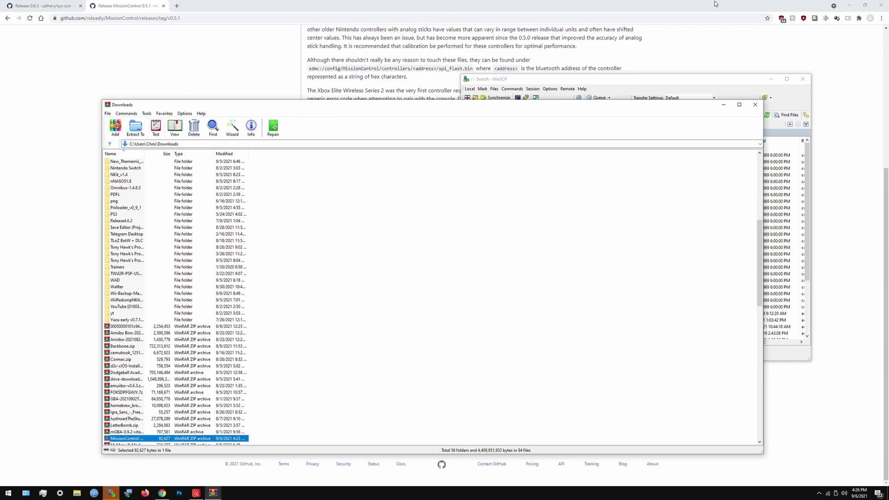
Minimise WinRAR and show the top of the MissionControl 0.5.1 release page.
left_click(723, 106)
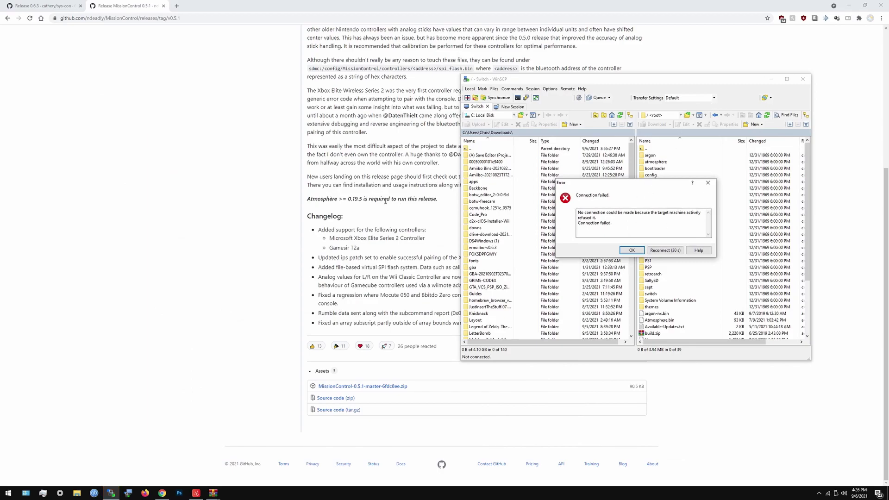
left_click(402, 206)
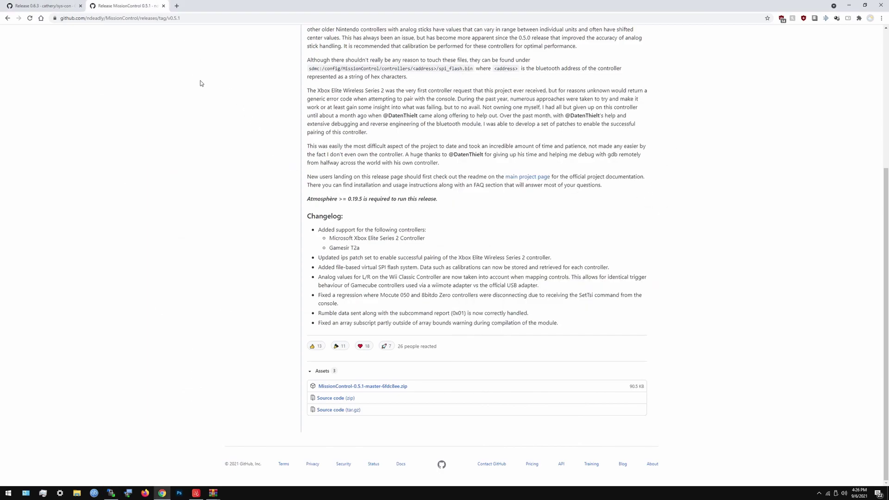
scroll(293, 100, "up", 5)
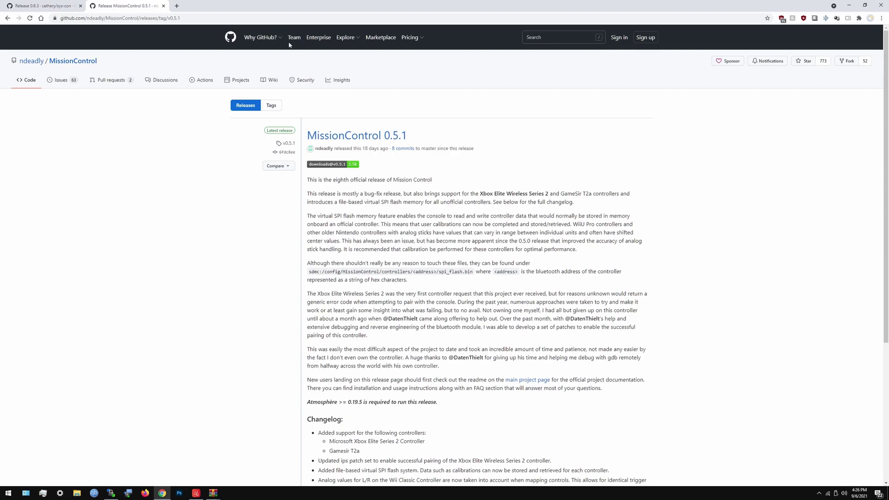
Go from the sys-con release page to the repository's main page and scroll its README down to the Progress roadmap.
left_click(46, 6)
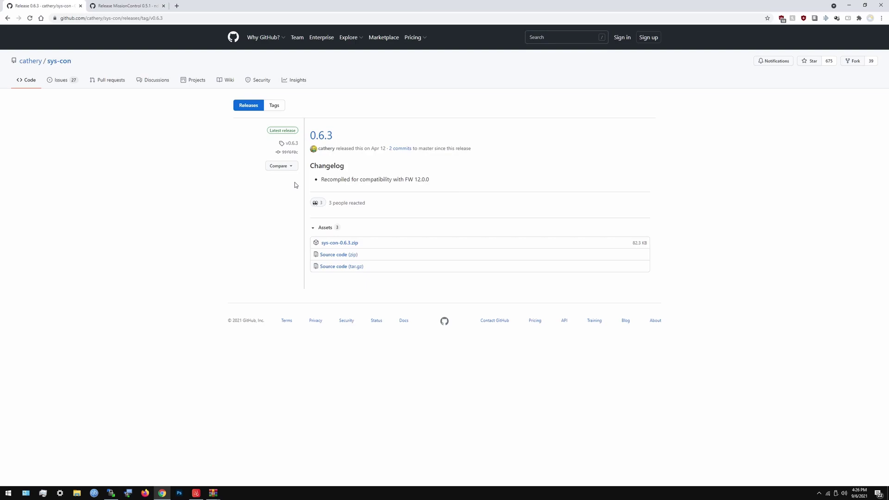
left_click(59, 61)
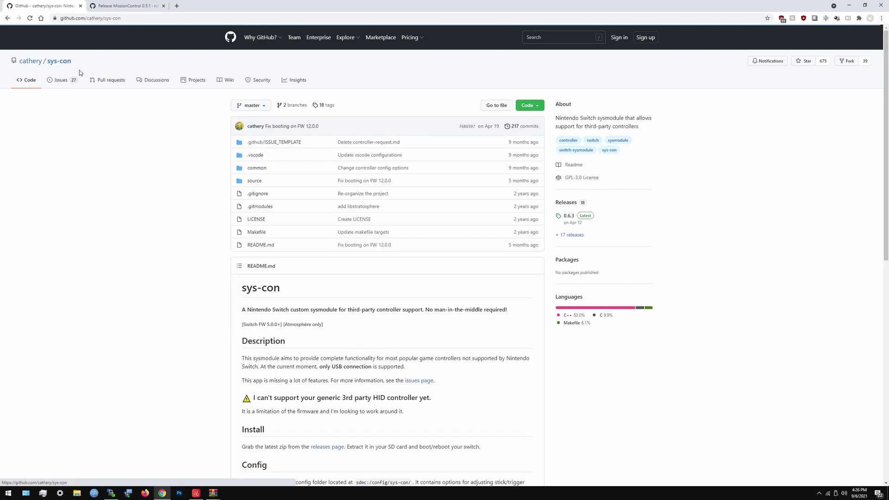
scroll(220, 129, "down", 4)
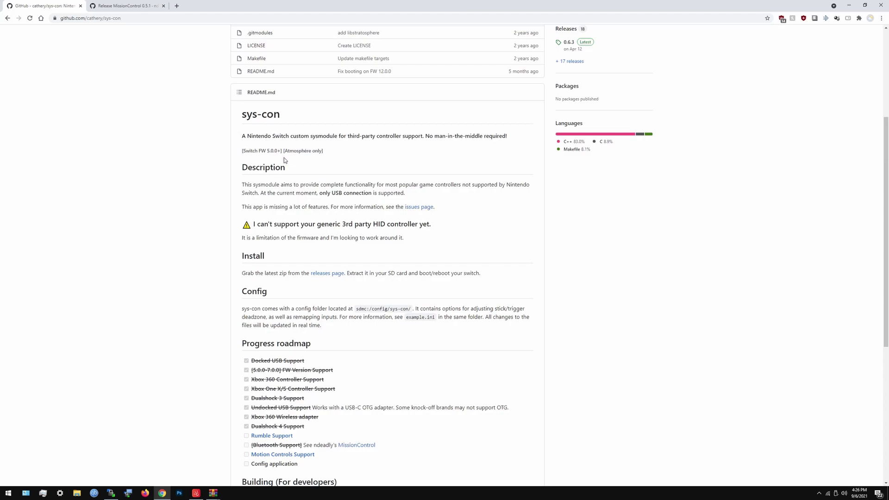
scroll(284, 158, "down", 4)
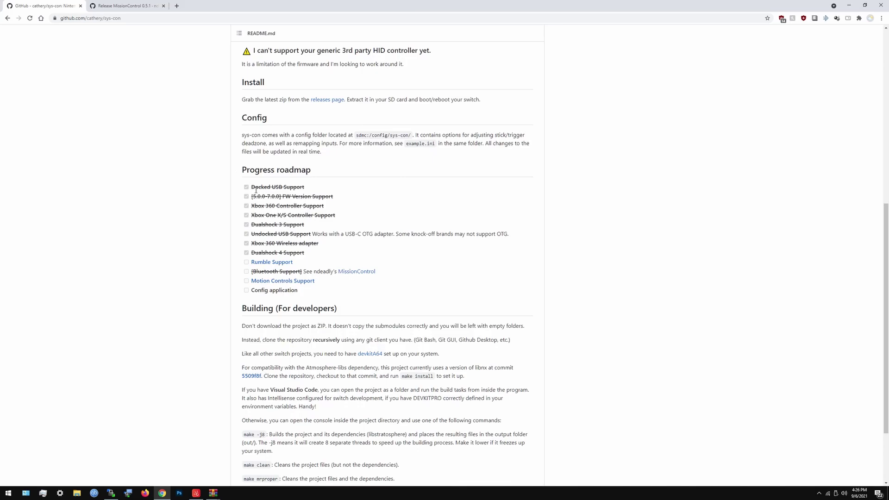
scroll(270, 206, "down", 1)
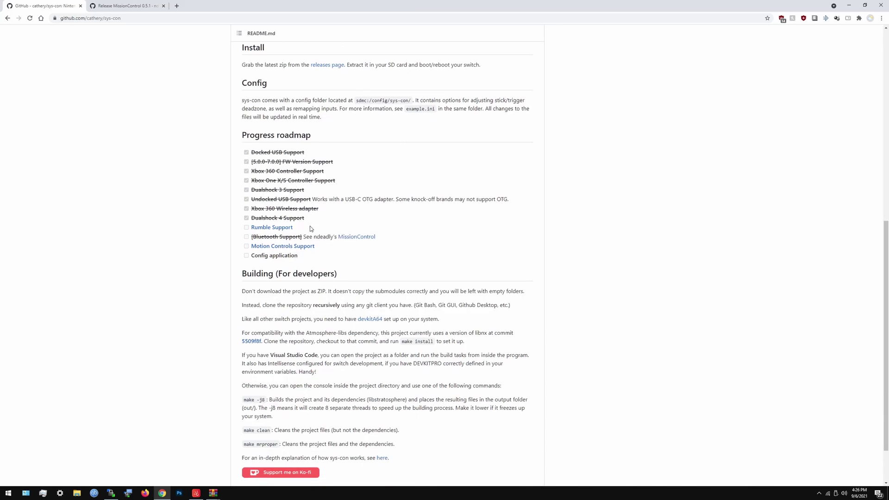